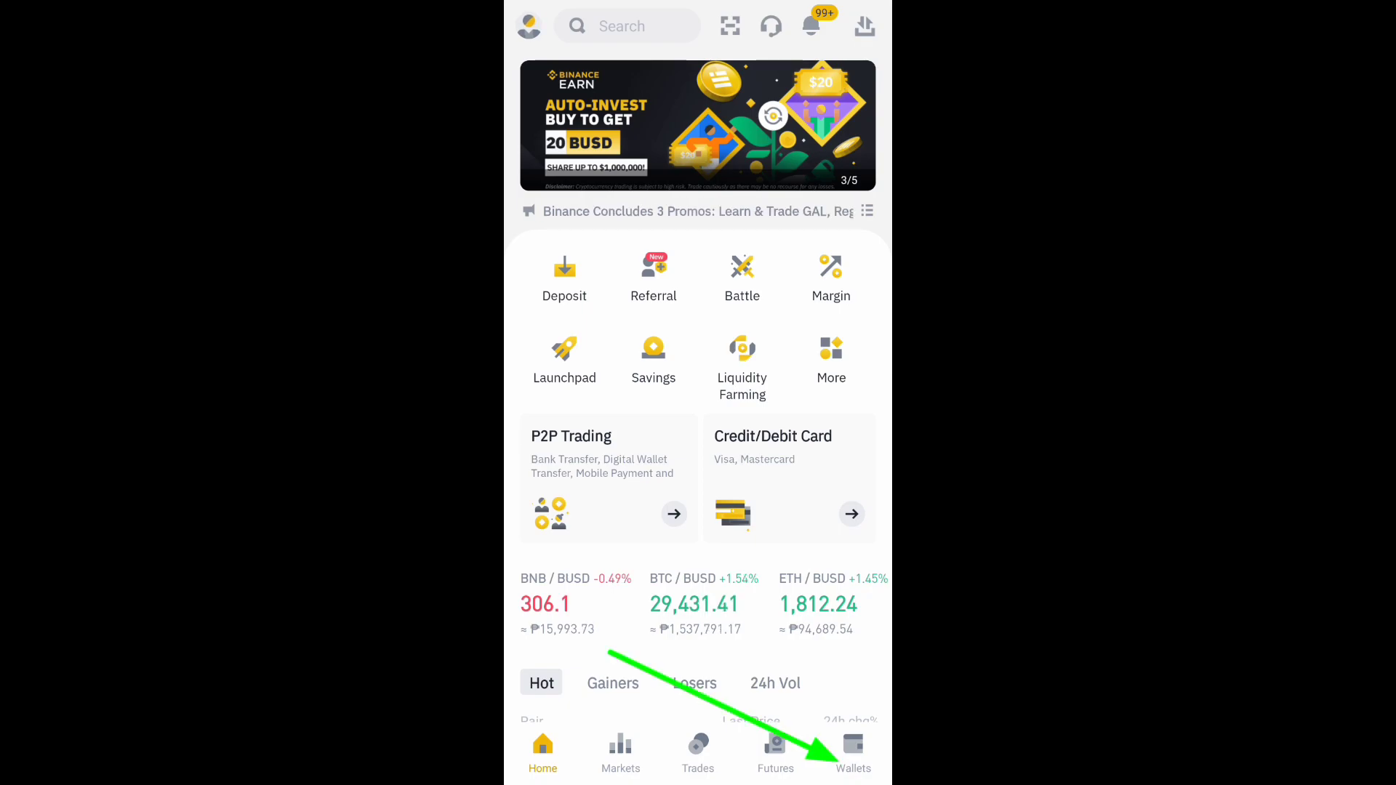
# Go to Wallets, open DeFi Wallet, and bring up the Import Wallet options
pyautogui.click(853, 756)
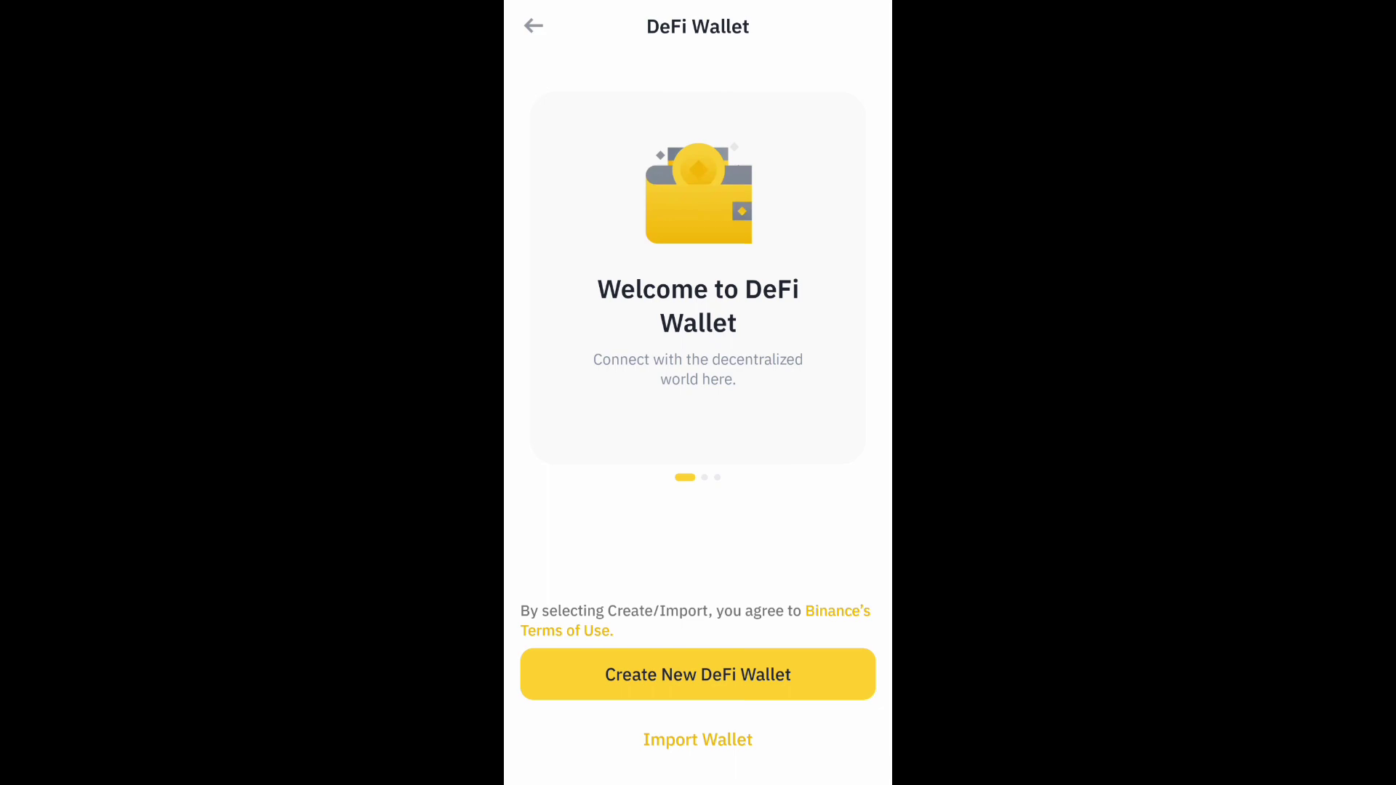
pyautogui.click(691, 745)
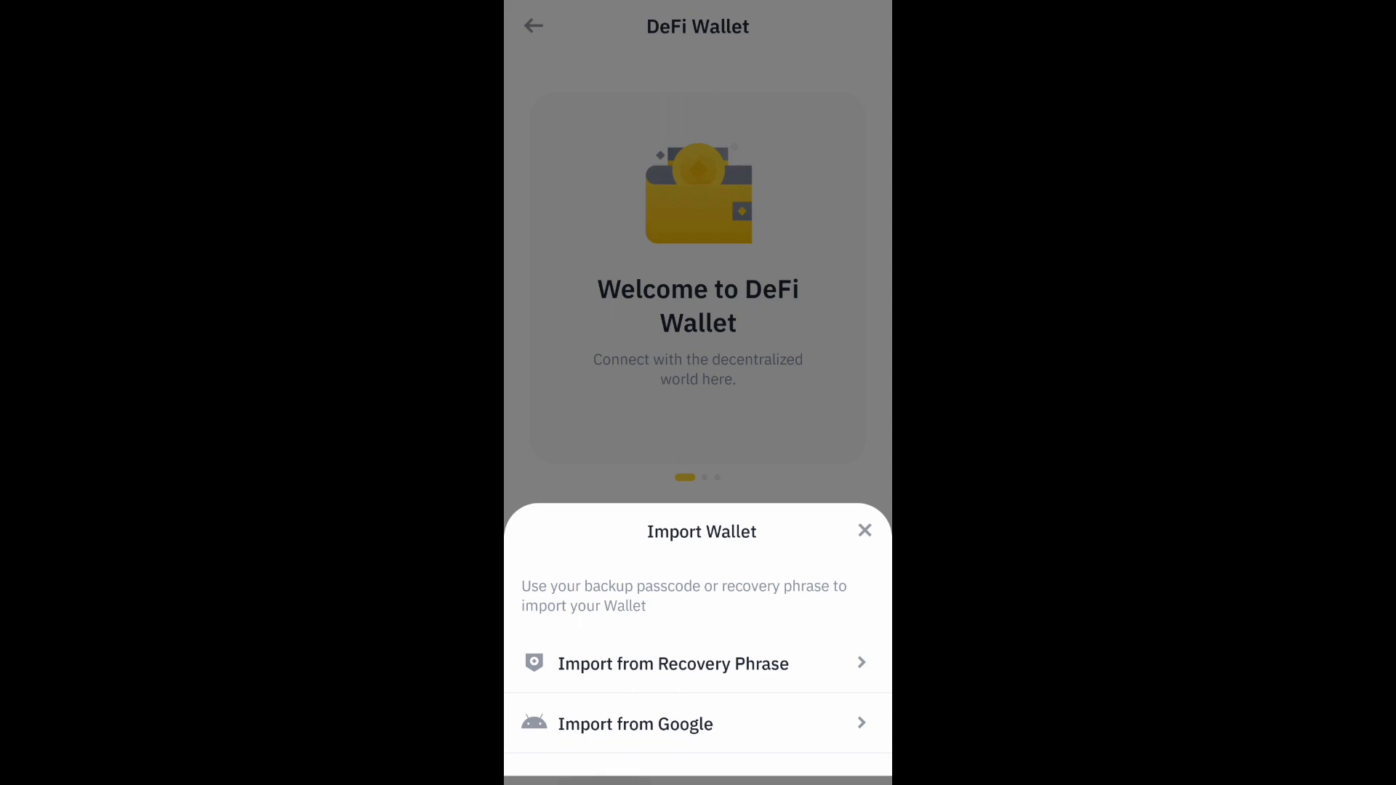
# Switch to Trust Wallet and open Multi-Coin Wallet 4's details under Settings > Wallets
pyautogui.moveTo(625, 402); pyautogui.dragTo(770, 402)
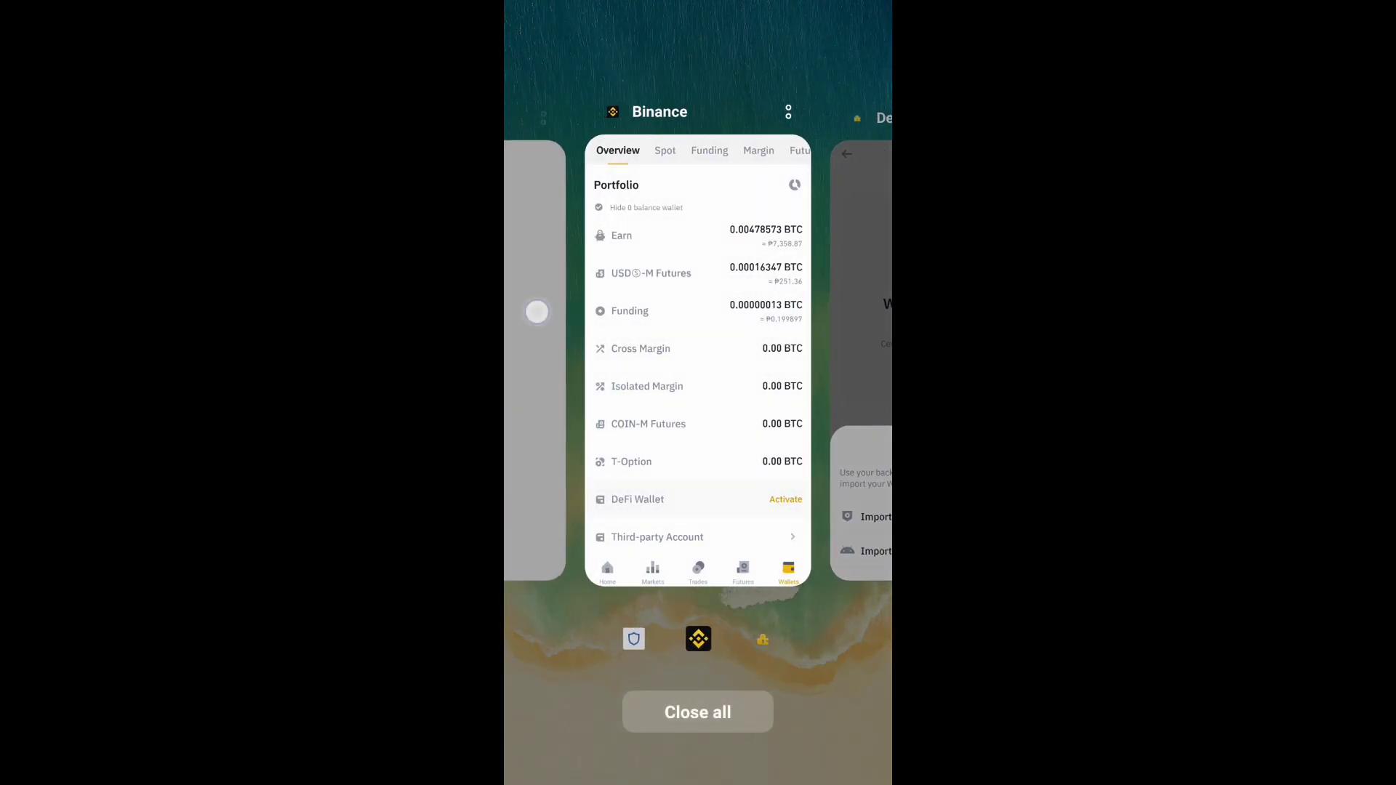
pyautogui.click(536, 311)
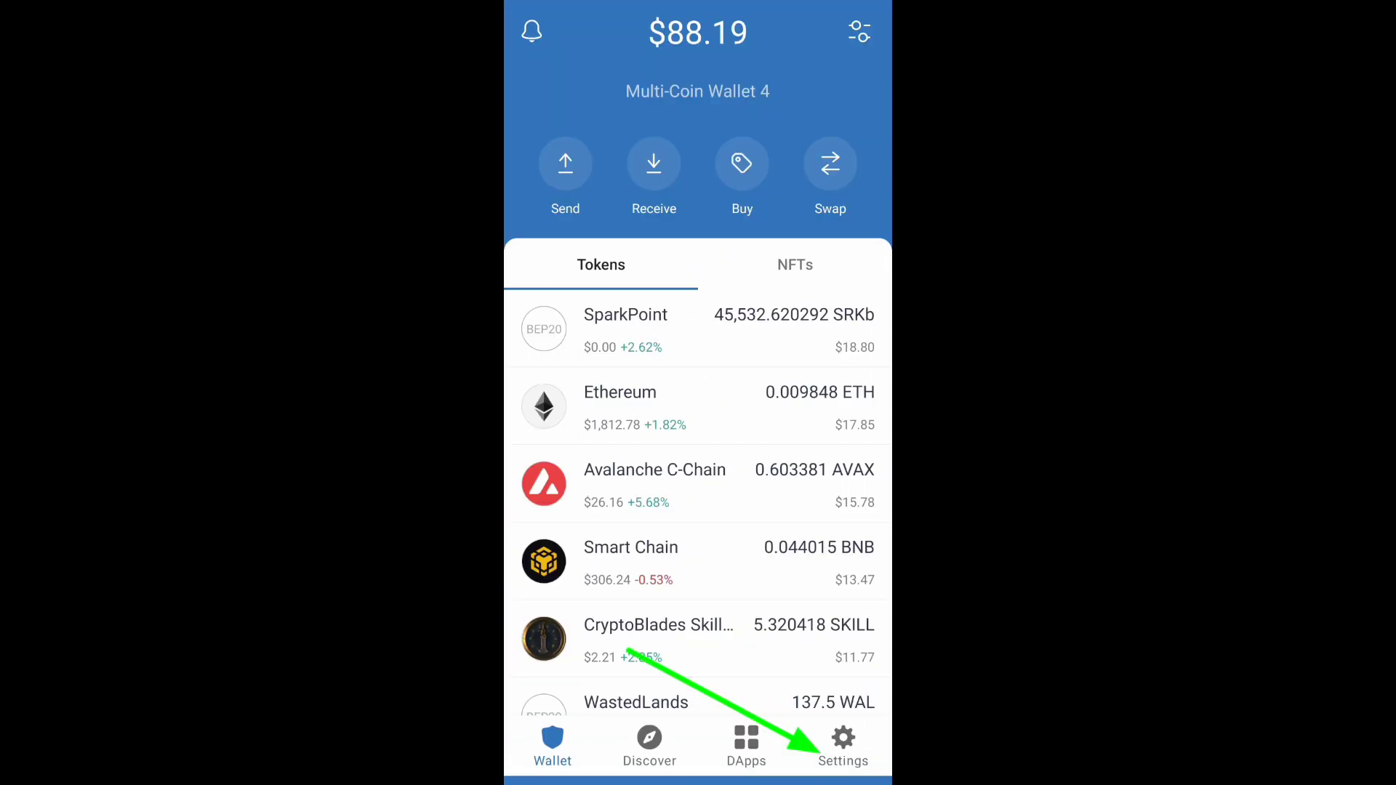
pyautogui.click(844, 745)
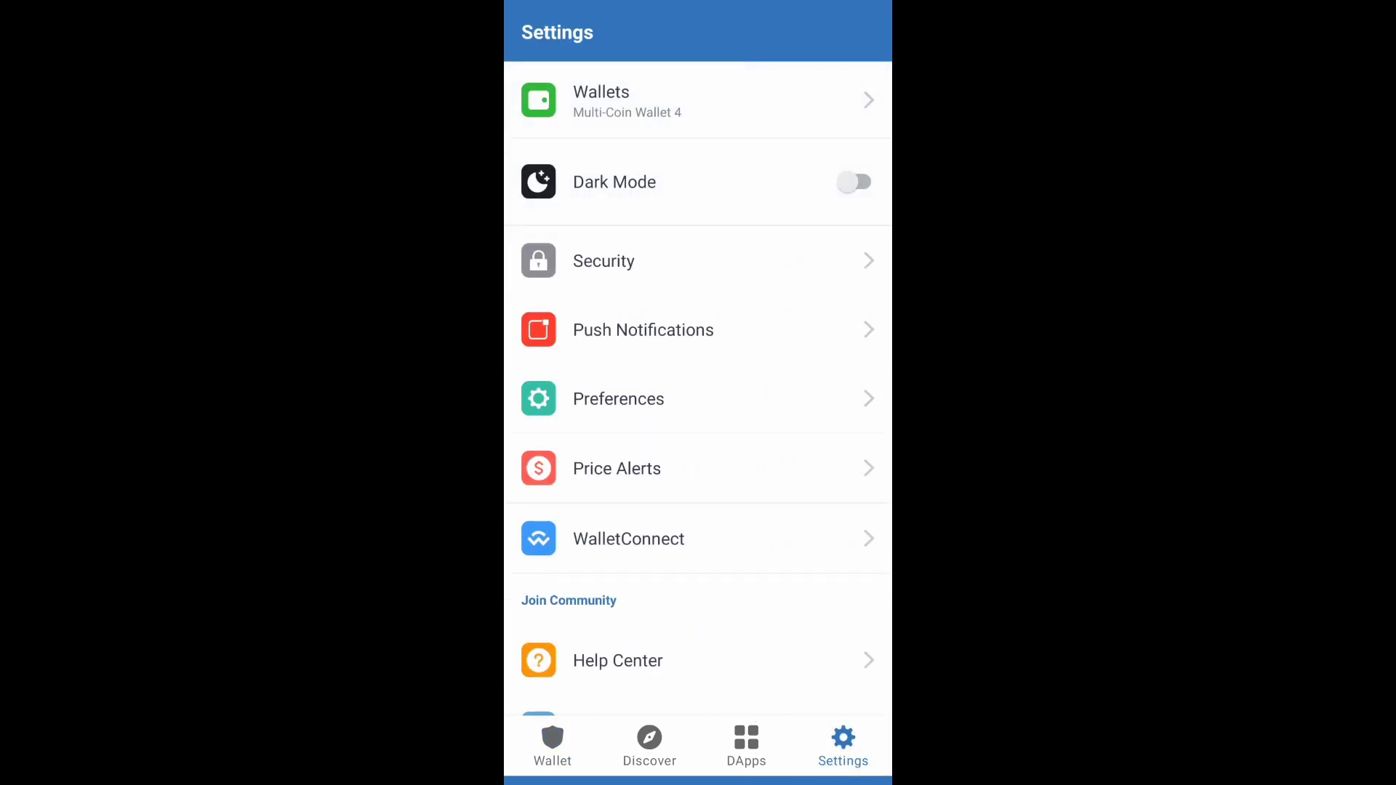
pyautogui.click(679, 102)
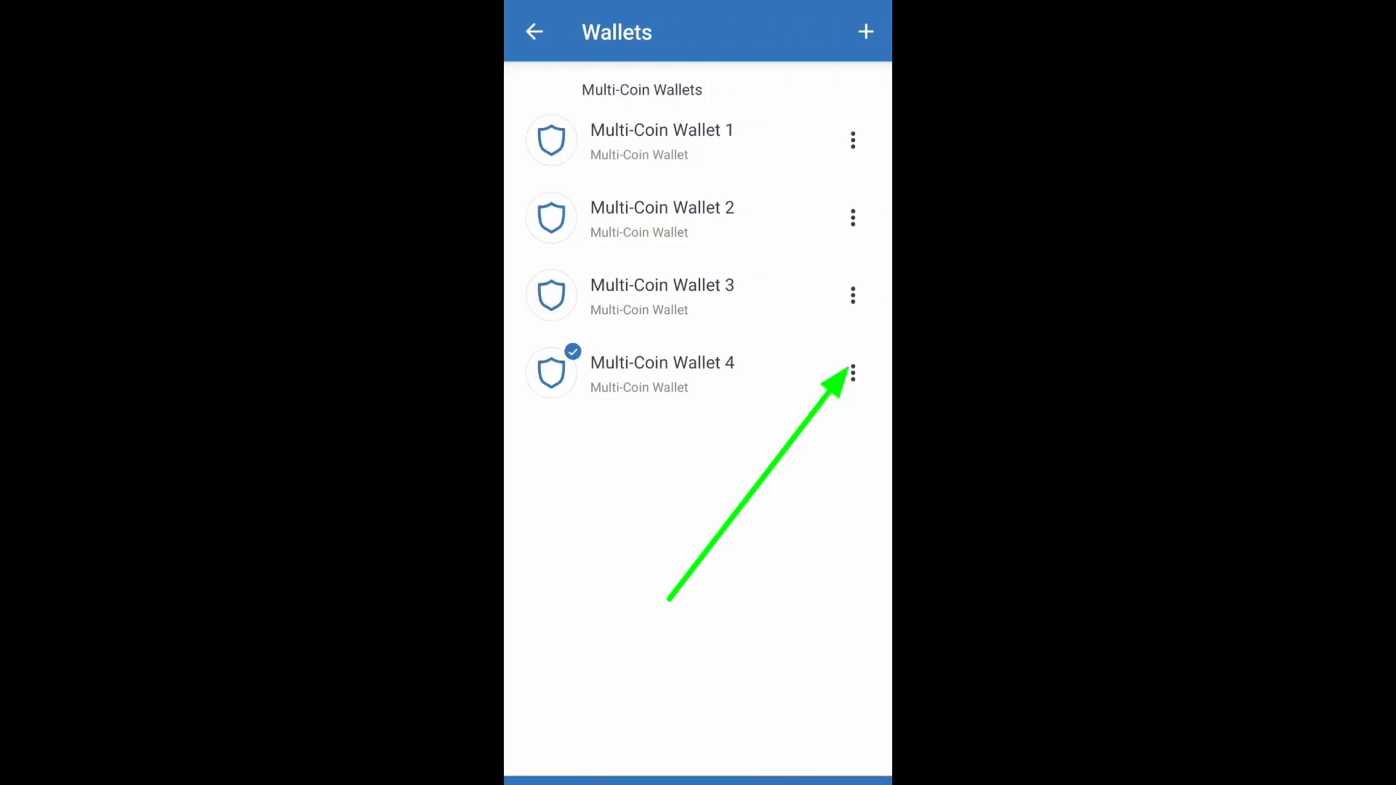
pyautogui.click(854, 375)
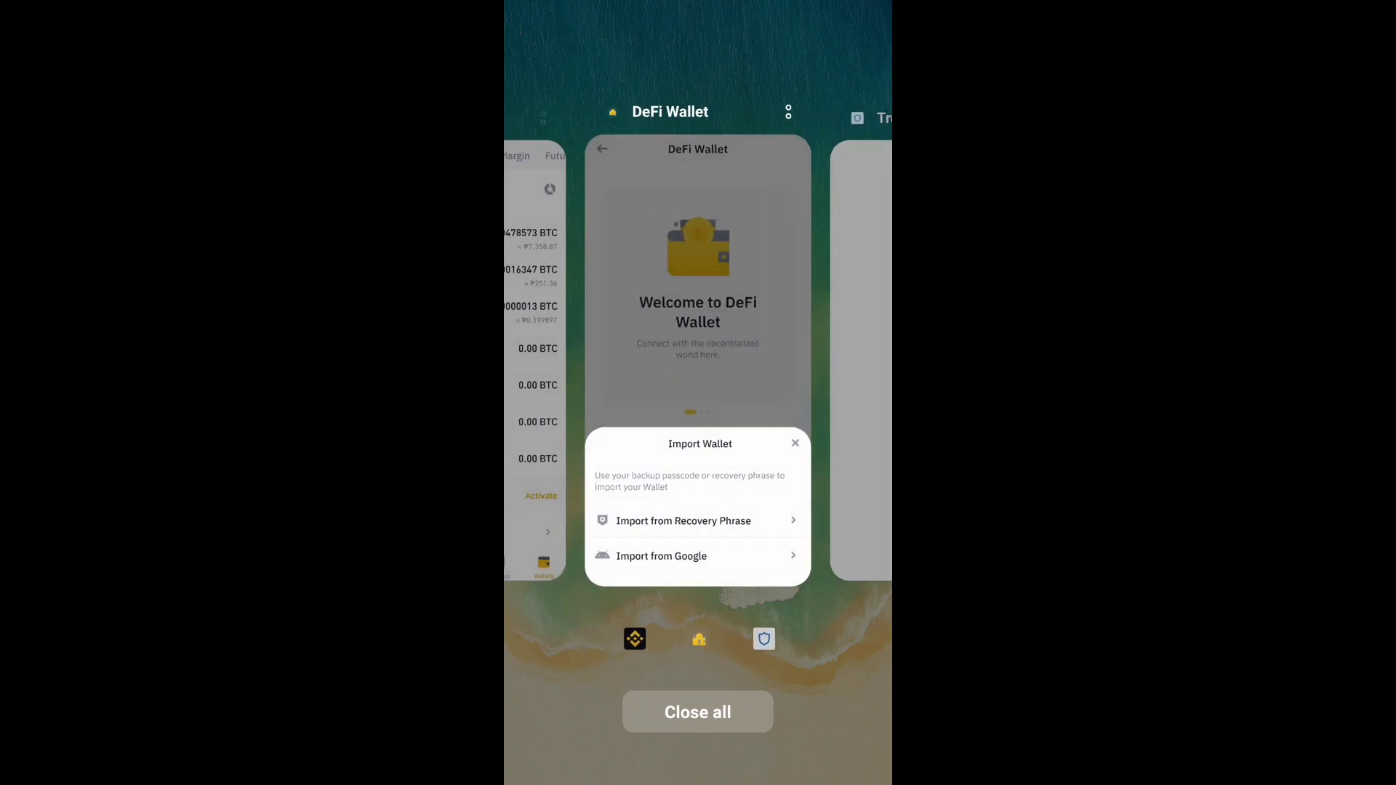
# Paste the Trust Wallet recovery phrase into Binance's Import from Recovery Phrase form
pyautogui.click(671, 349)
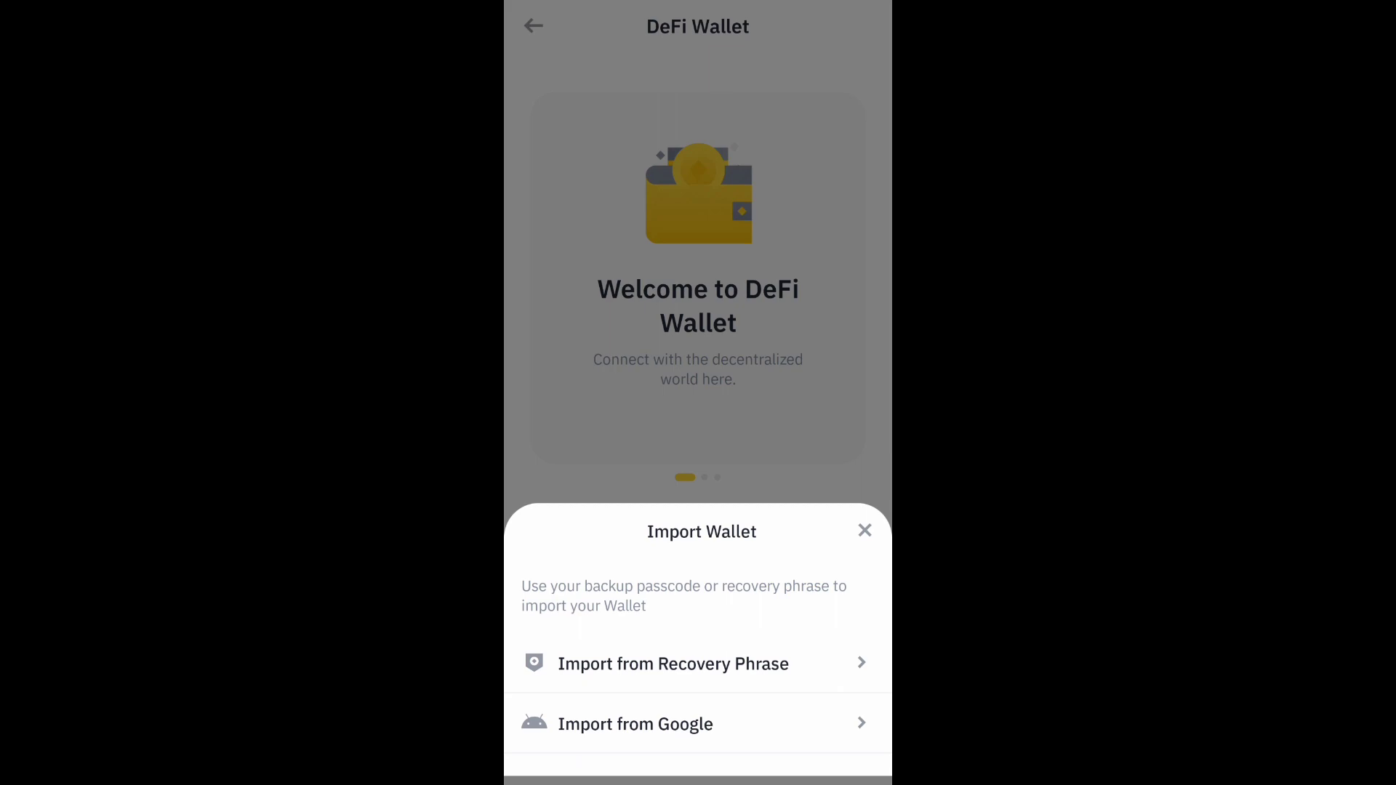
pyautogui.click(673, 663)
pyautogui.click(679, 259)
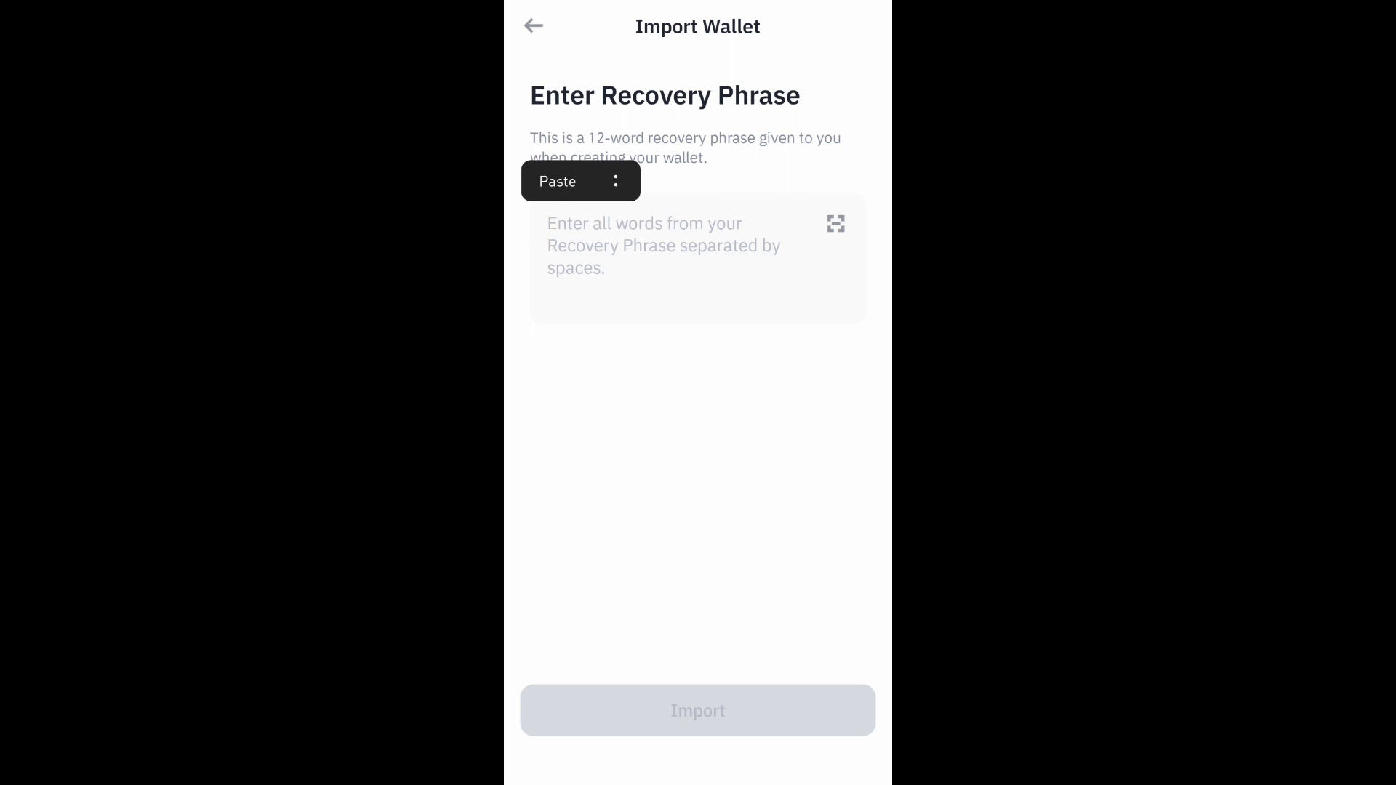
pyautogui.click(557, 181)
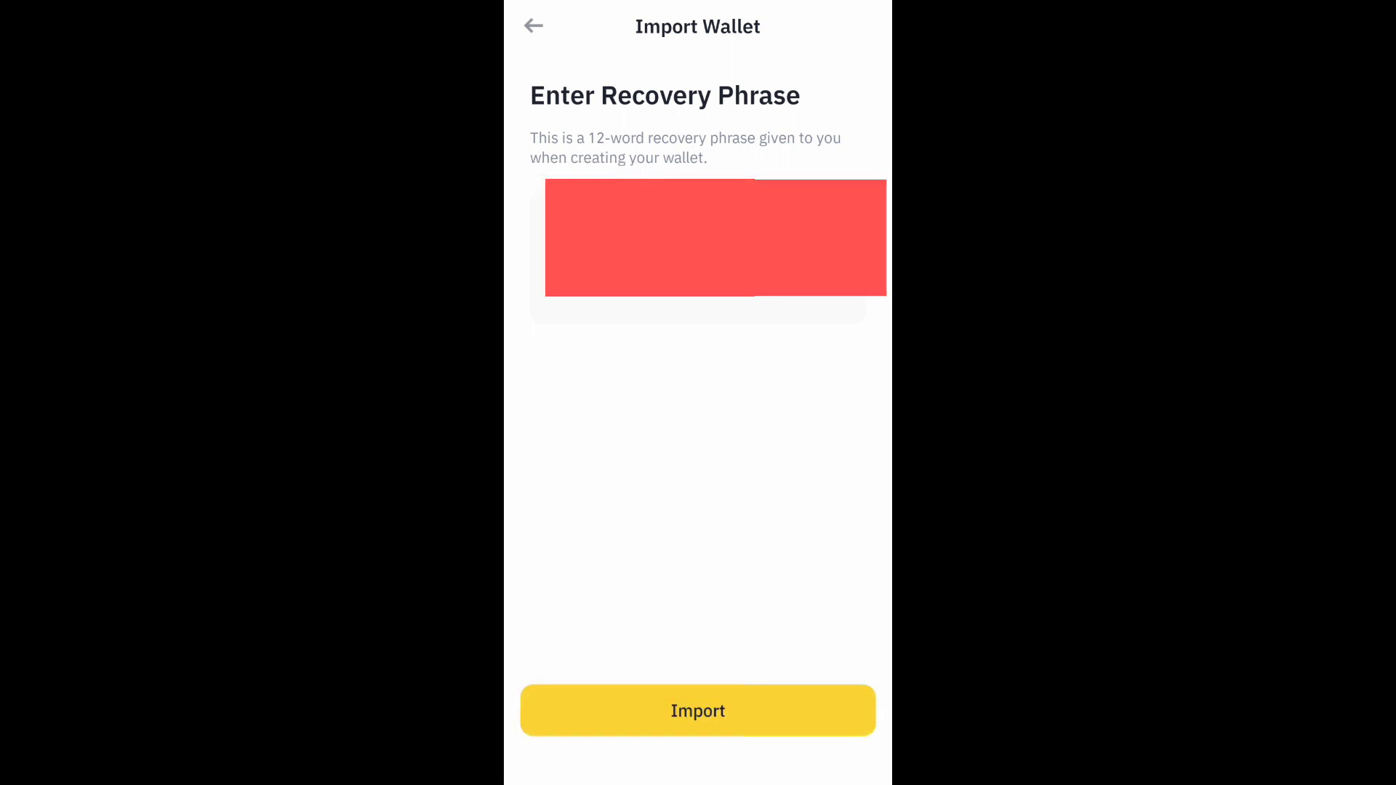
# Import the wallet from the pasted recovery phrase
pyautogui.click(698, 711)
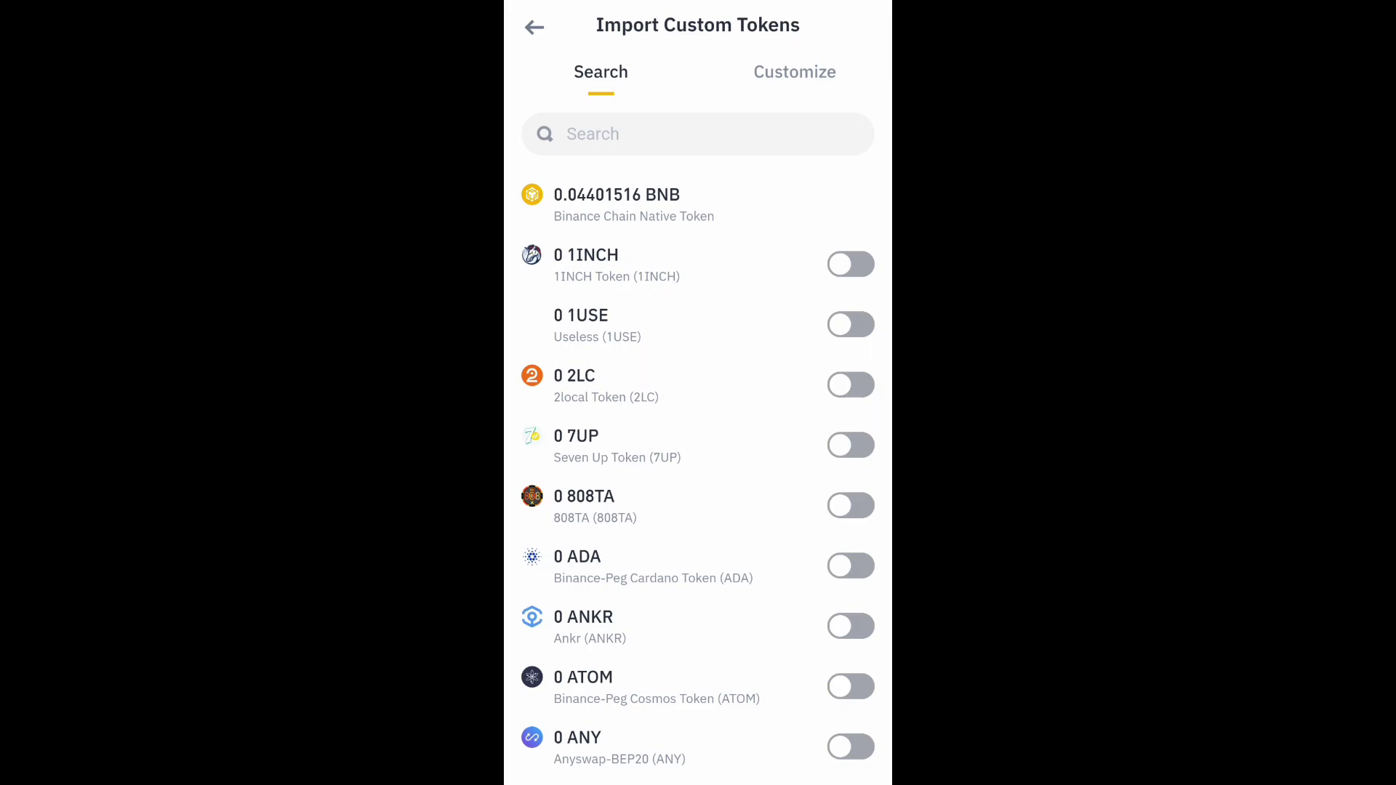
# Search the token list for 'alp' and switch on the ALPACA token
pyautogui.click(697, 133)
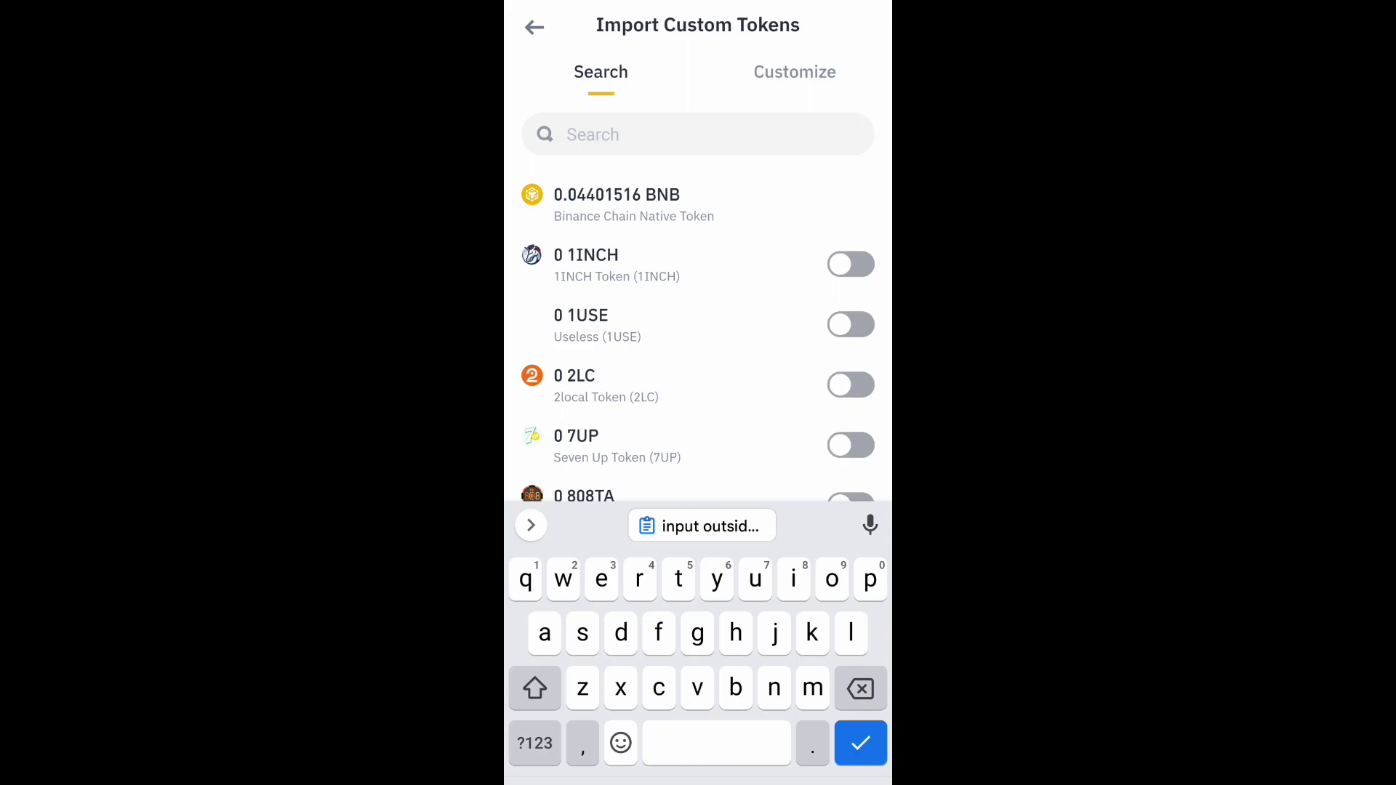
pyautogui.write('alp')
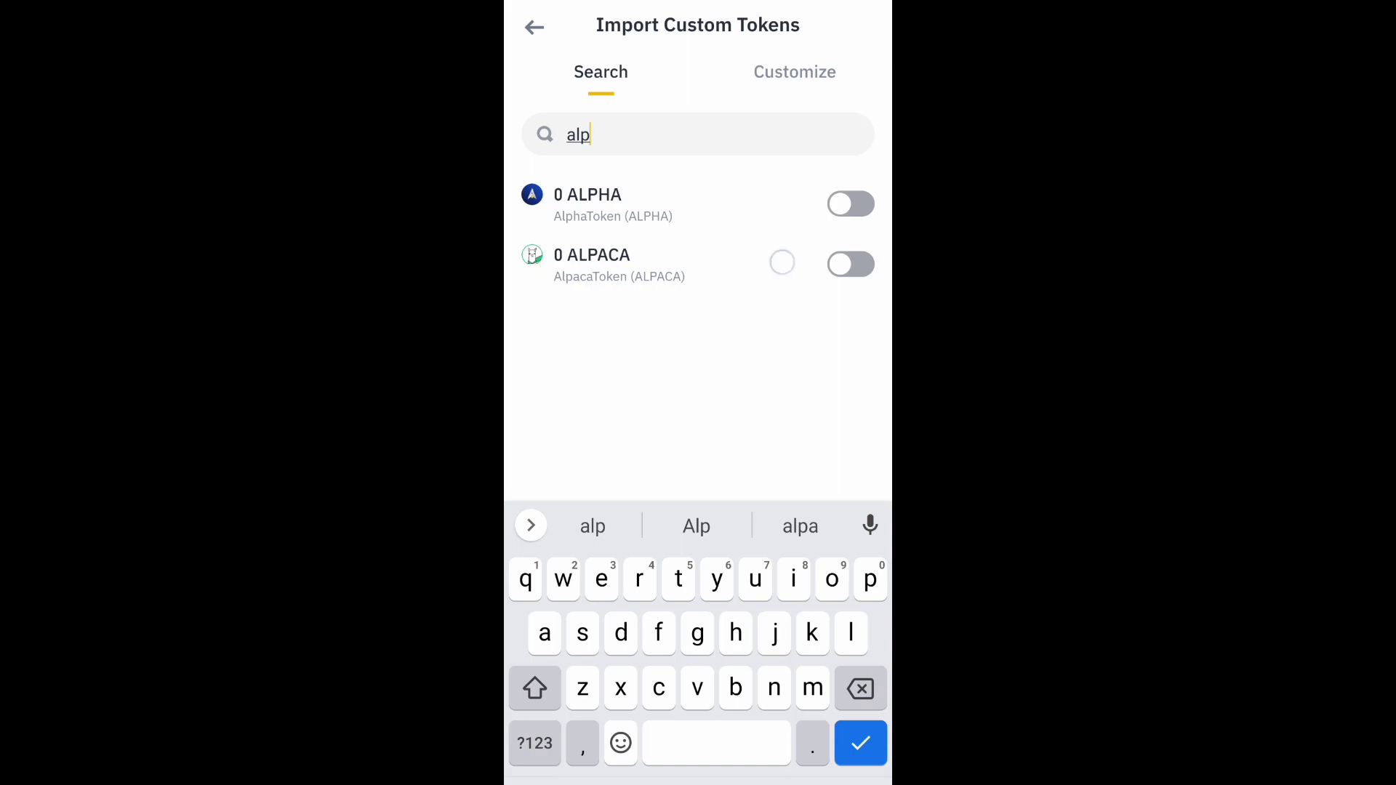
pyautogui.click(782, 263)
pyautogui.click(851, 264)
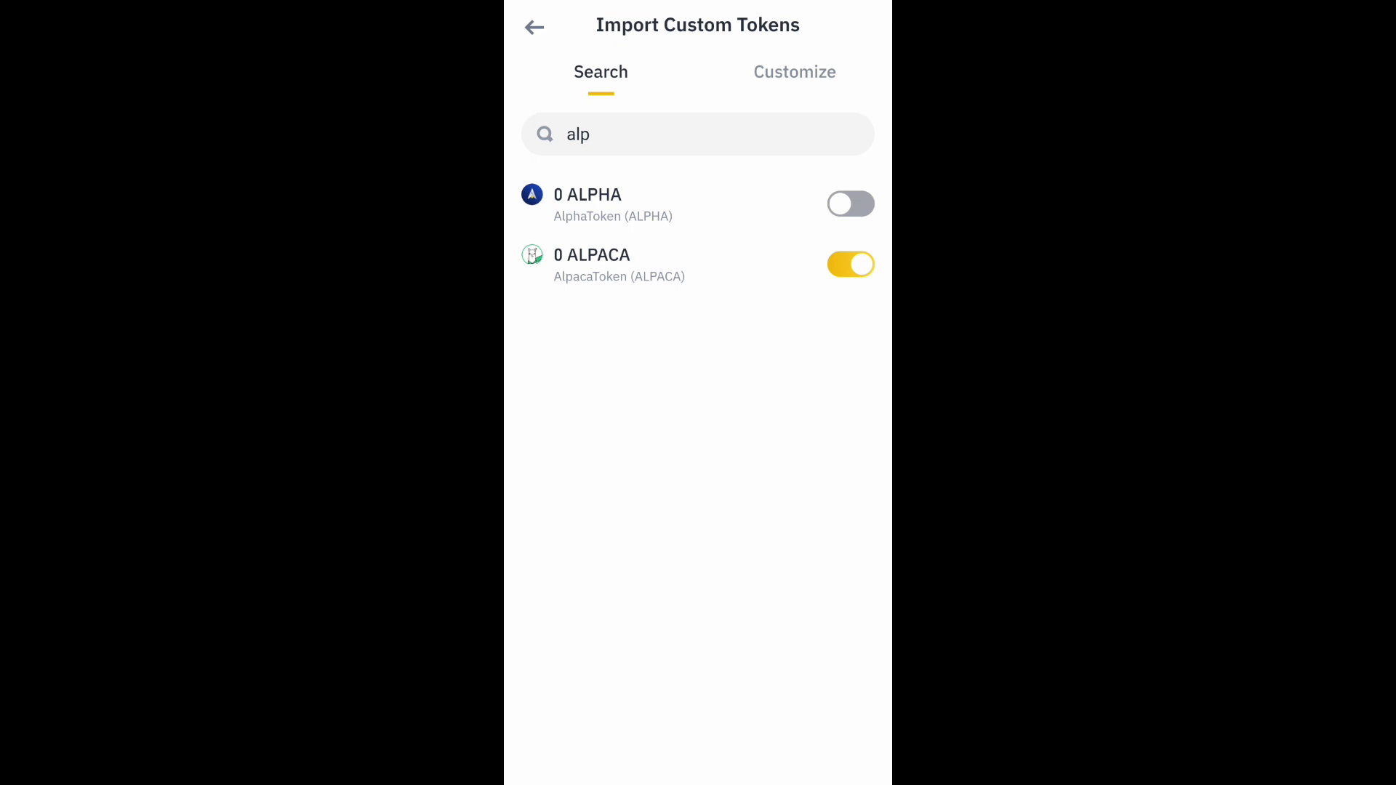
# Replace the search with 'mgg', which finds no matching tokens
pyautogui.click(603, 135)
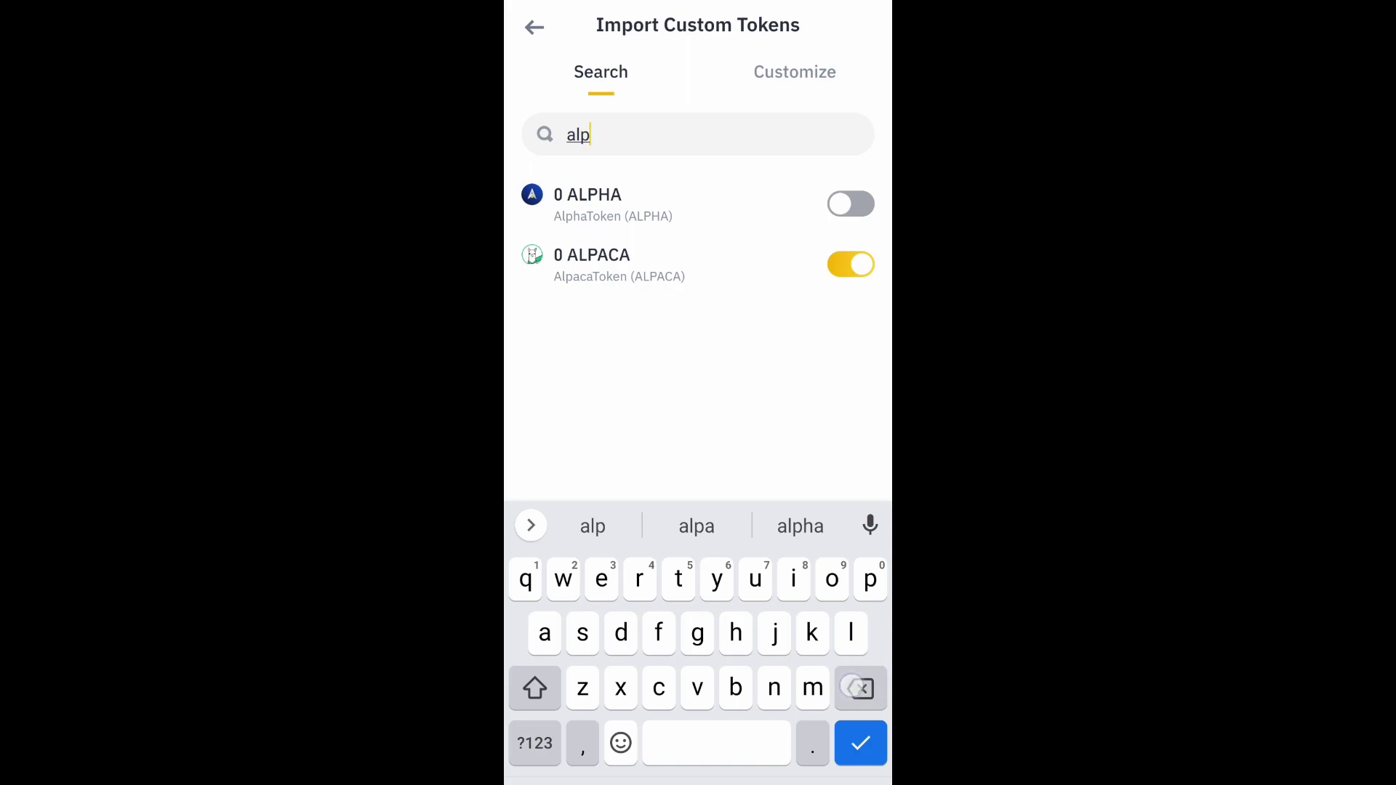
pyautogui.press('BackSpace')
pyautogui.press('BackSpace')
pyautogui.press('BackSpace')
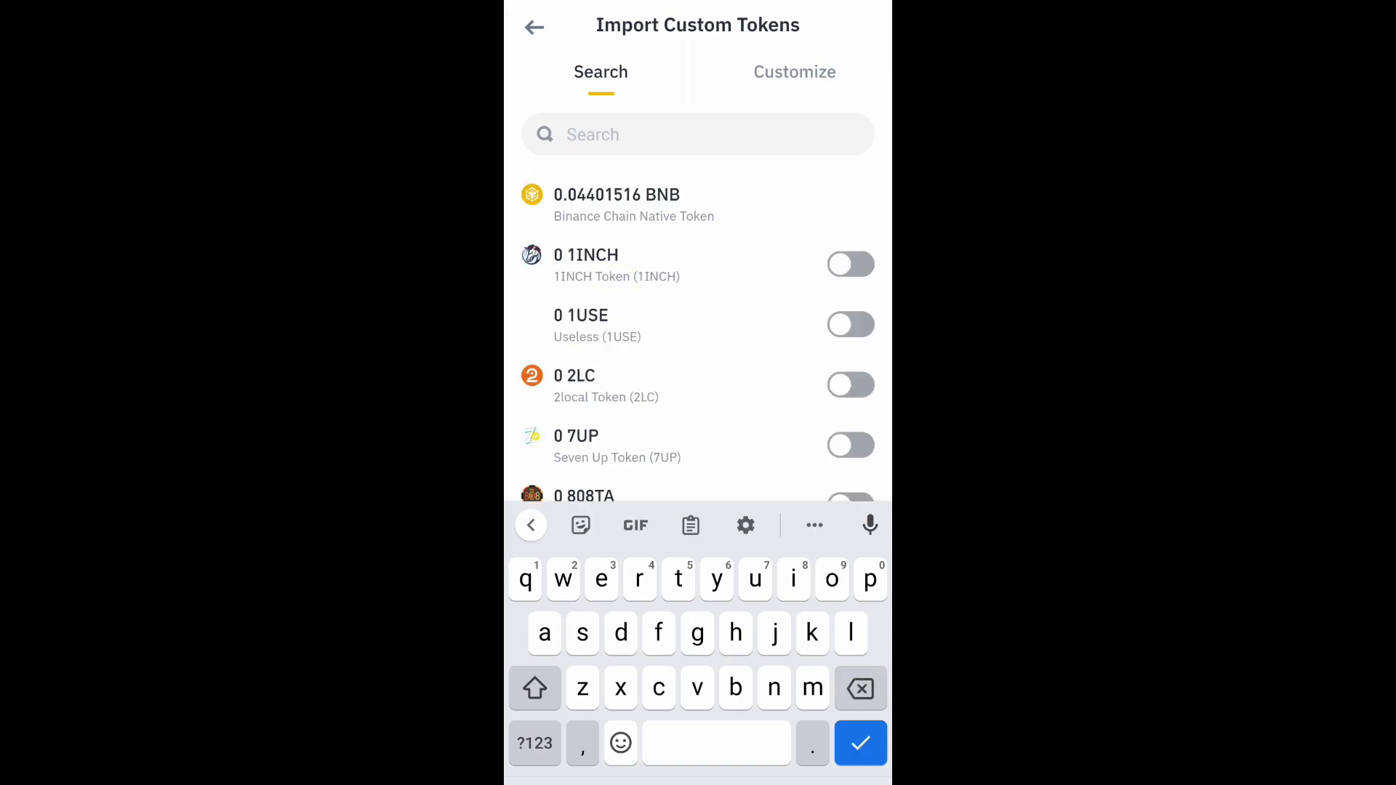
pyautogui.write('mgg')
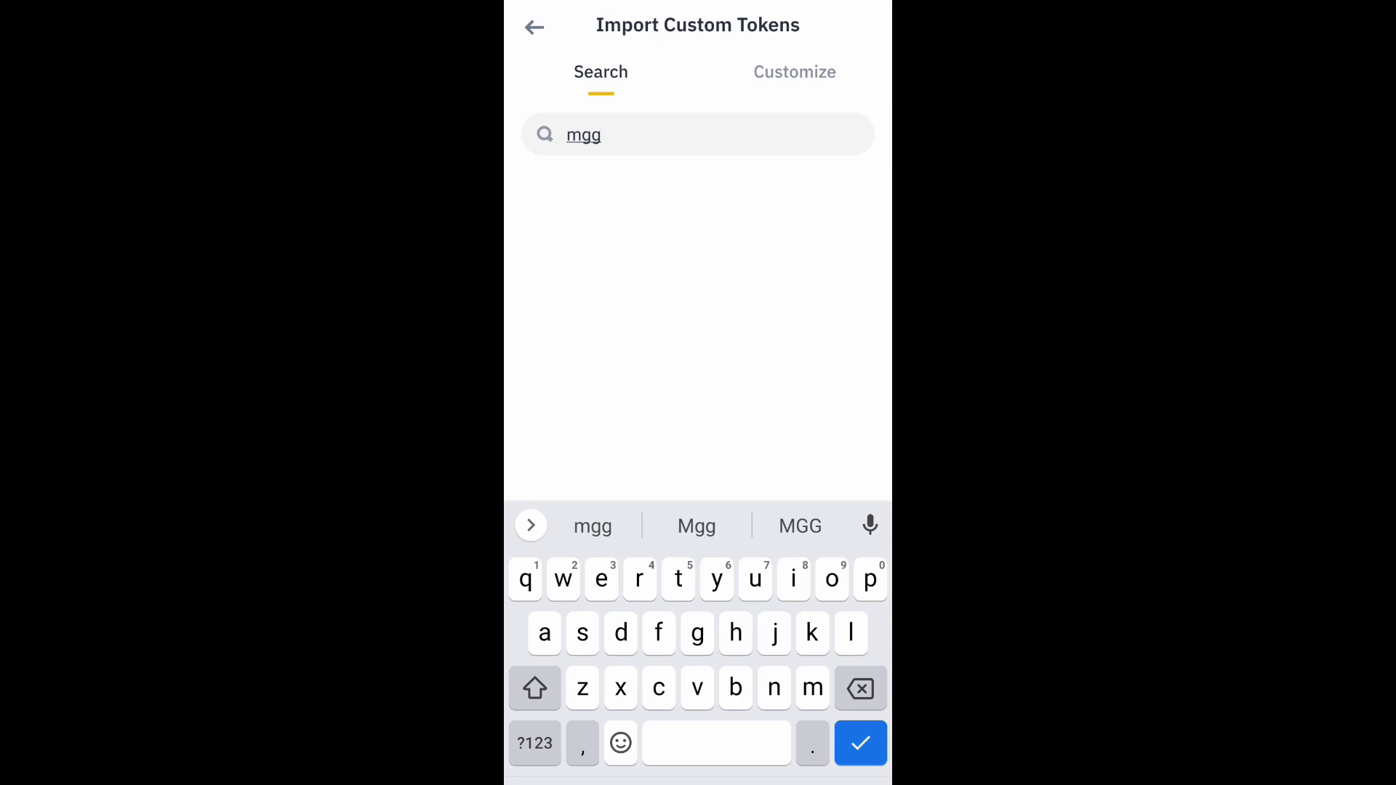
# Open the Customize tab and inspect its Token Address, Symbol and Precision fields
pyautogui.click(794, 71)
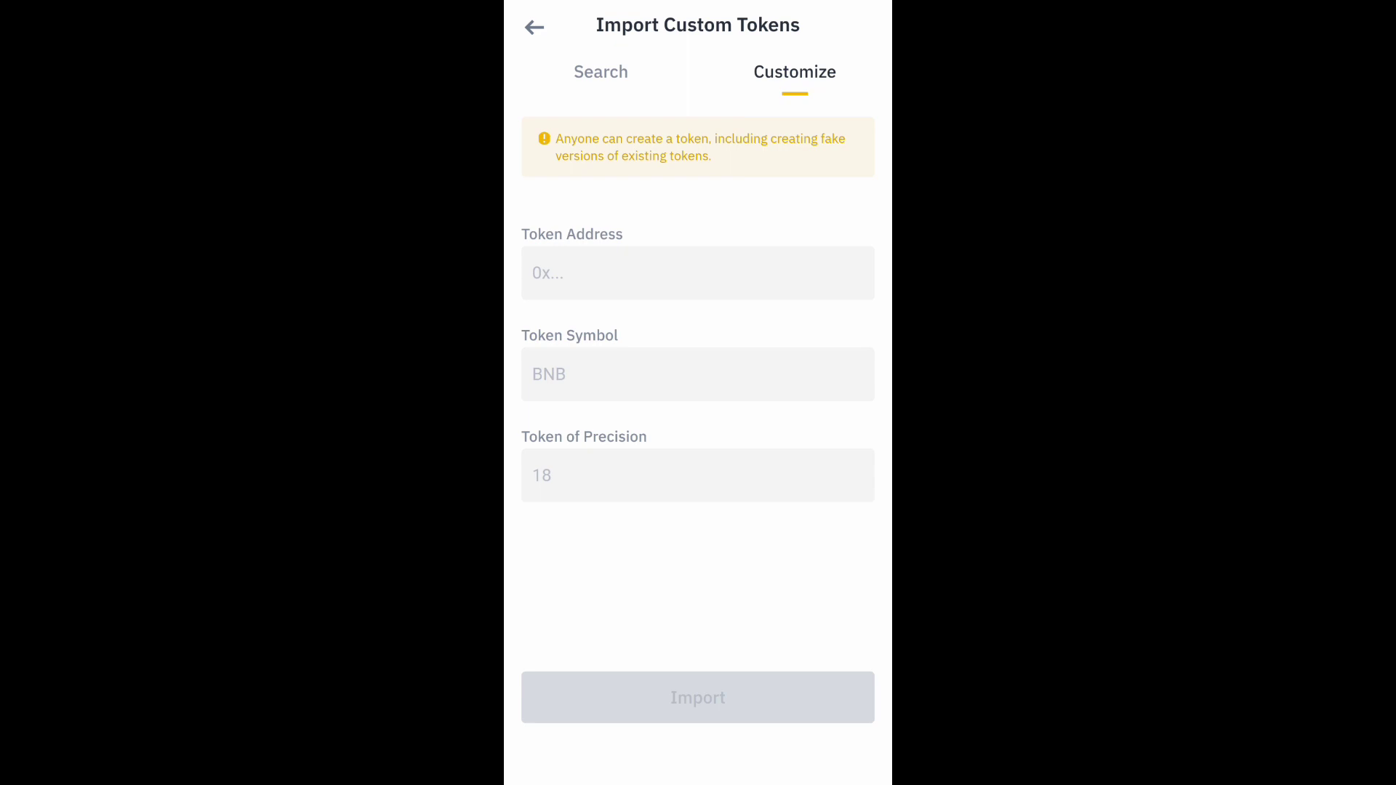
pyautogui.click(567, 273)
pyautogui.click(654, 375)
pyautogui.click(573, 381)
pyautogui.moveTo(657, 485); pyautogui.dragTo(534, 469)
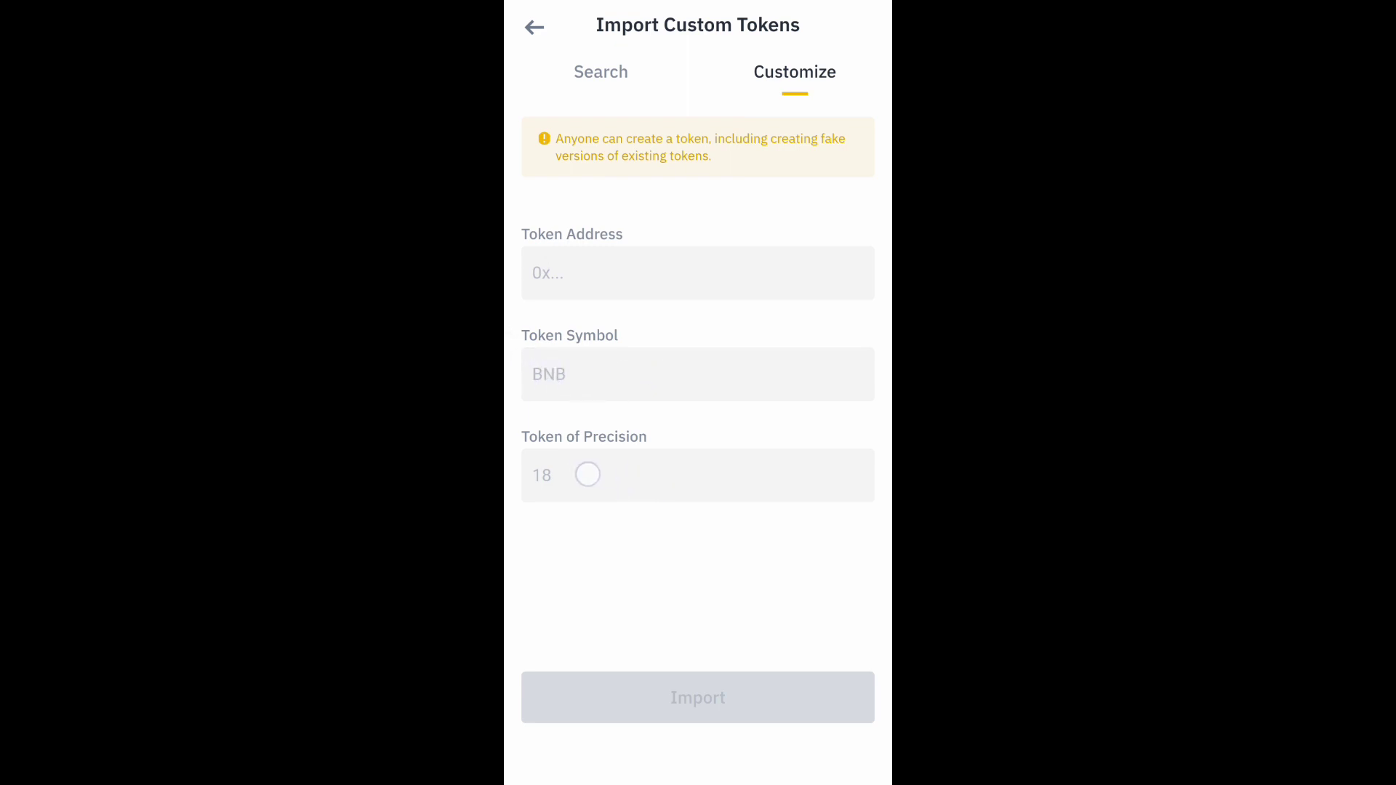